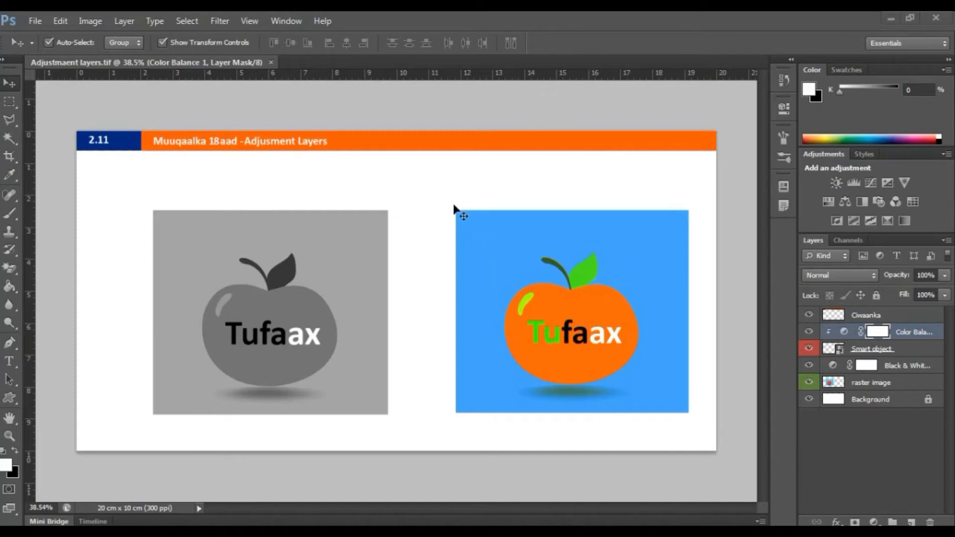
# Open the "Adjustmaent layers" file from the desktop folder Photoshop Tutorial, 2.Essential Practice, 2.11 Adjustment Layers
pyautogui.hotkey('ctrl', 'o')
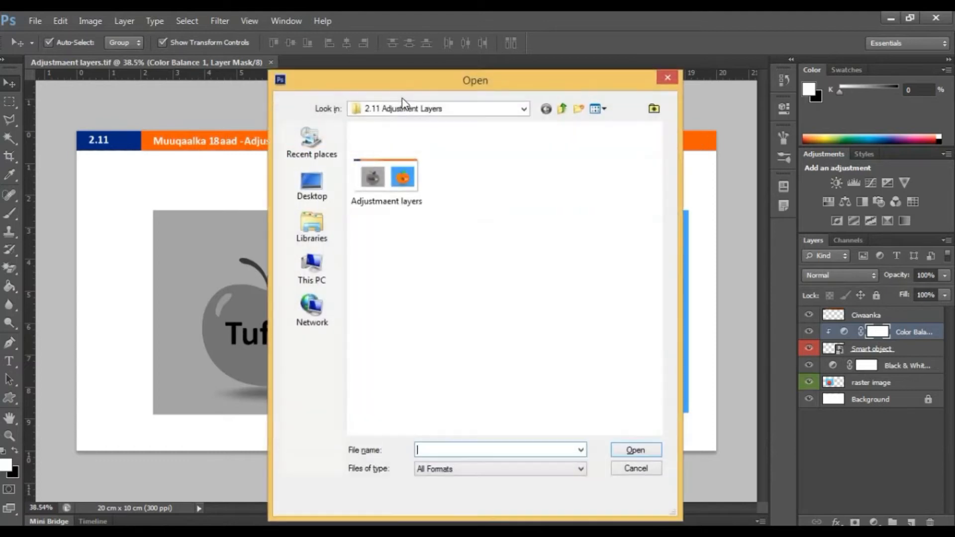
pyautogui.click(323, 187)
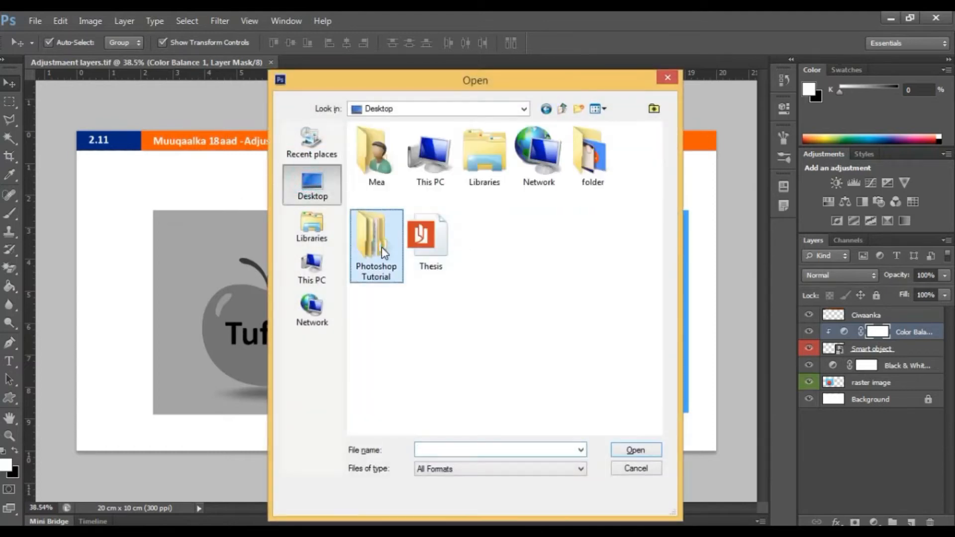
pyautogui.doubleClick(381, 247)
pyautogui.doubleClick(439, 172)
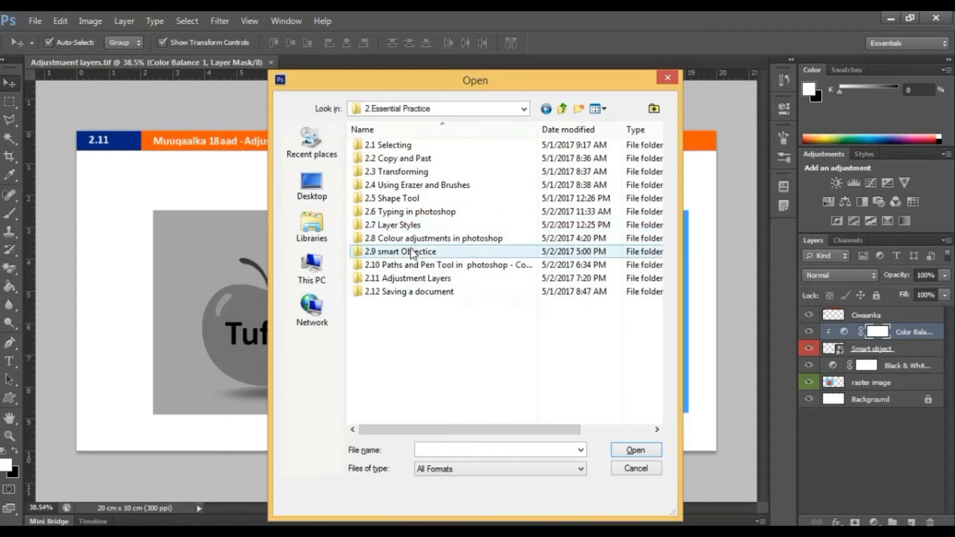
pyautogui.doubleClick(434, 279)
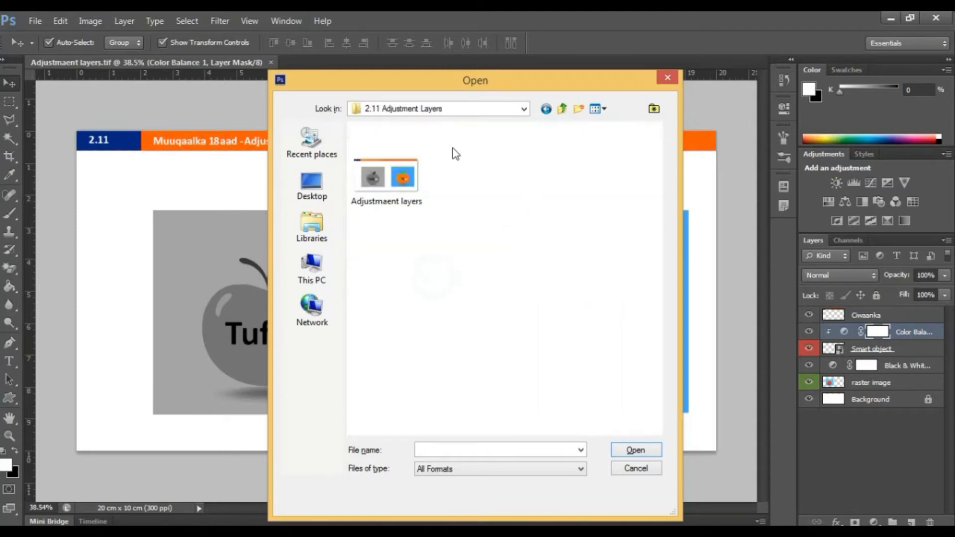
pyautogui.click(393, 169)
pyautogui.click(636, 449)
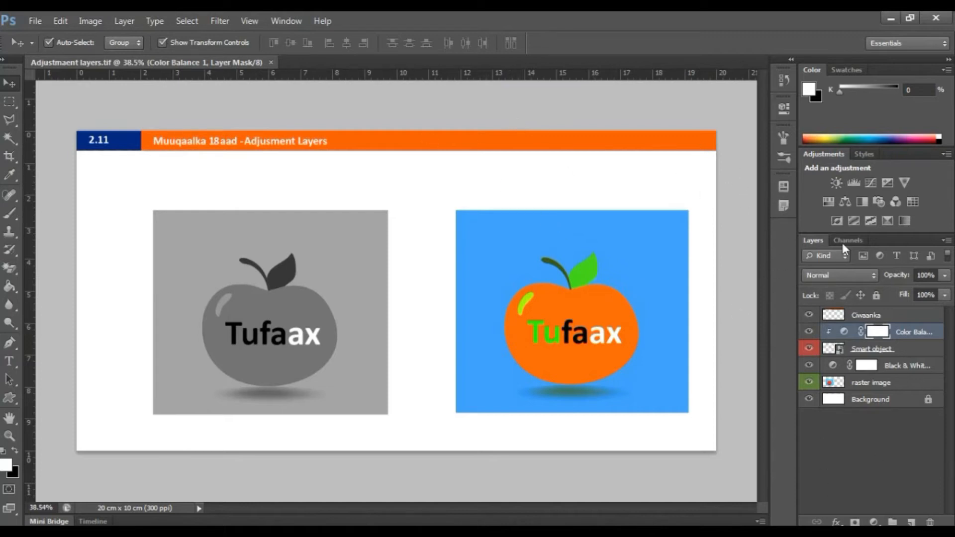
# Show the Properties panel and detach it so it floats over the canvas
pyautogui.click(274, 19)
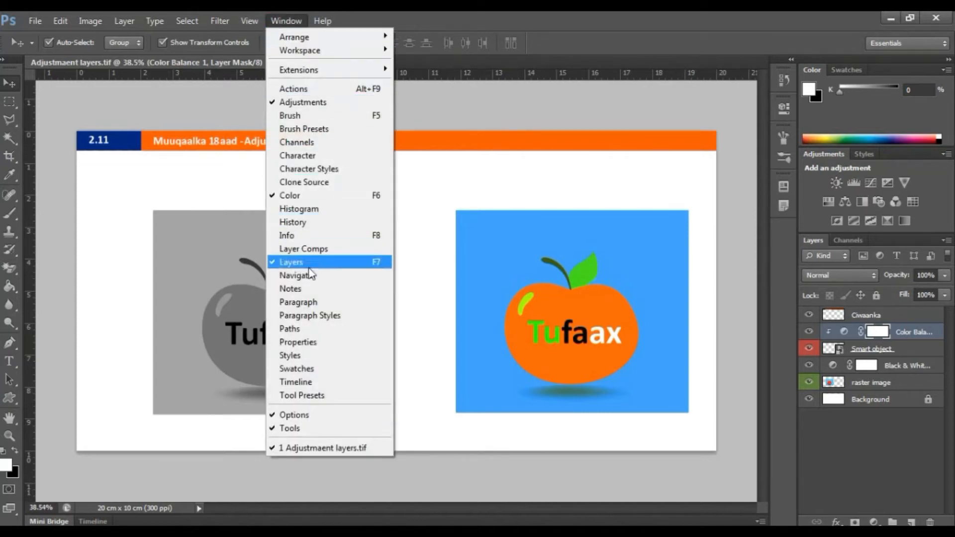
pyautogui.click(299, 342)
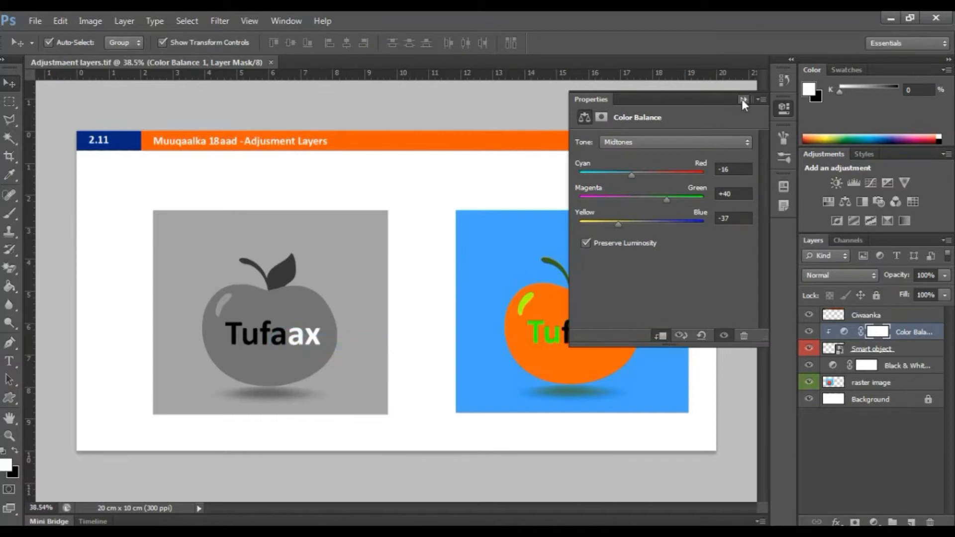
pyautogui.moveTo(707, 101)
pyautogui.mouseDown()
pyautogui.moveTo(595, 121)
pyautogui.moveTo(286, 215)
pyautogui.moveTo(210, 285)
pyautogui.moveTo(419, 160)
pyautogui.moveTo(447, 99)
pyautogui.moveTo(657, 194)
pyautogui.moveTo(719, 237)
pyautogui.moveTo(741, 119)
pyautogui.moveTo(475, 130)
pyautogui.moveTo(759, 114)
pyautogui.moveTo(746, 120)
pyautogui.moveTo(723, 104)
pyautogui.mouseUp()
pyautogui.scroll(-6, 358, 233)
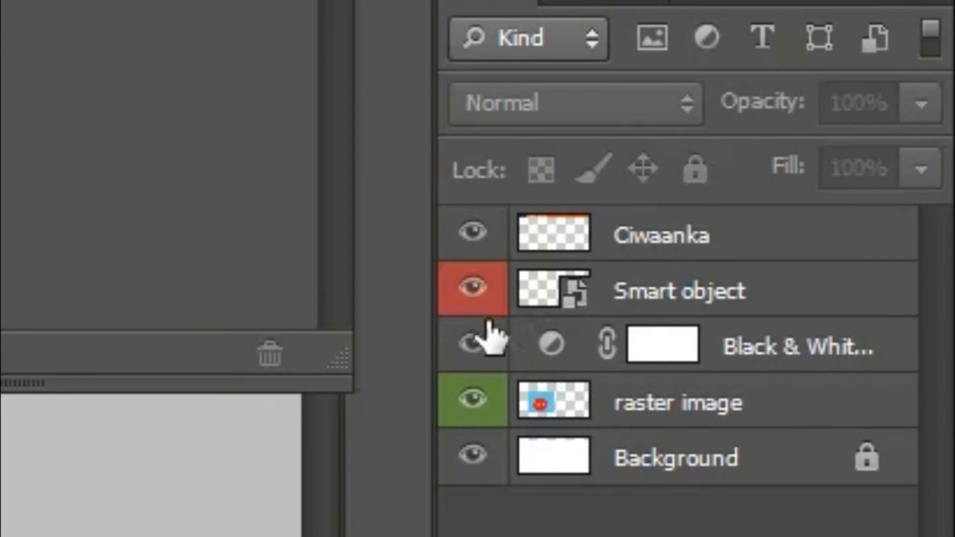
# Select the raster image layer, then hide and show the Black & White adjustment layer to compare its effect
pyautogui.click(647, 417)
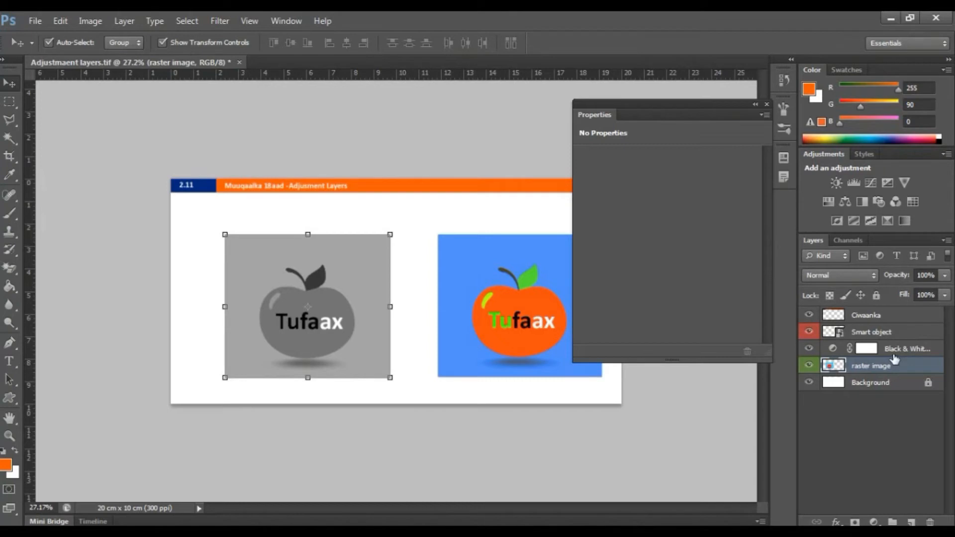
pyautogui.click(809, 349)
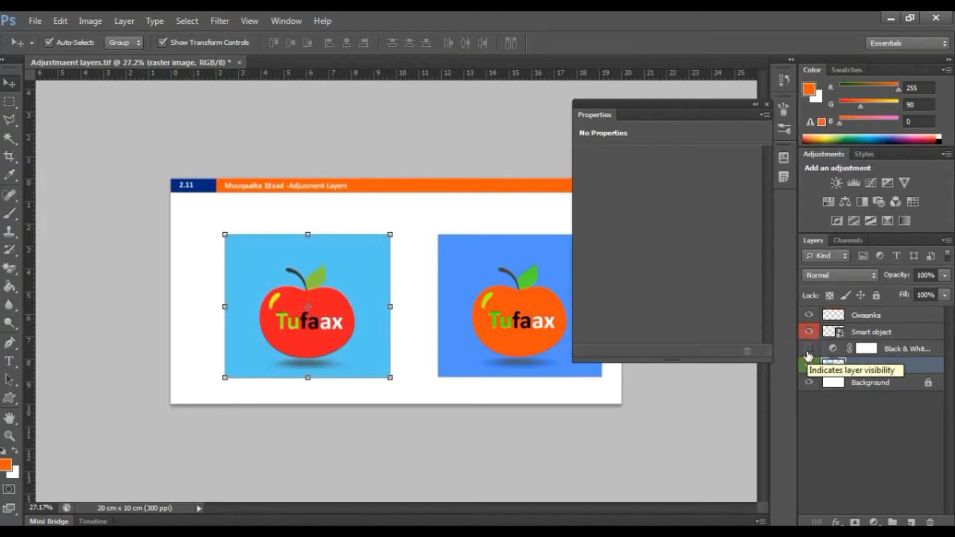
pyautogui.click(808, 350)
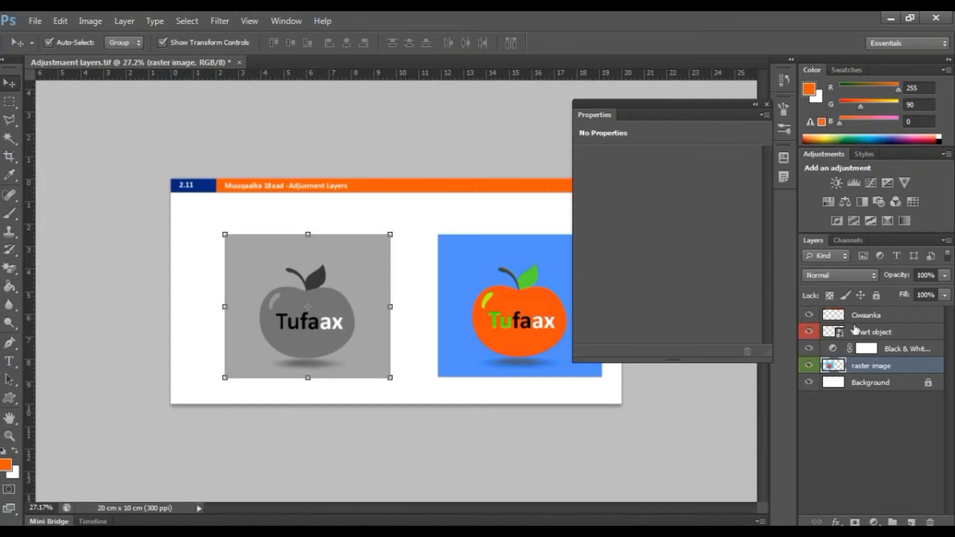
# Examine the image commands and the adjustment layer types available for the Smart object layer
pyautogui.click(855, 330)
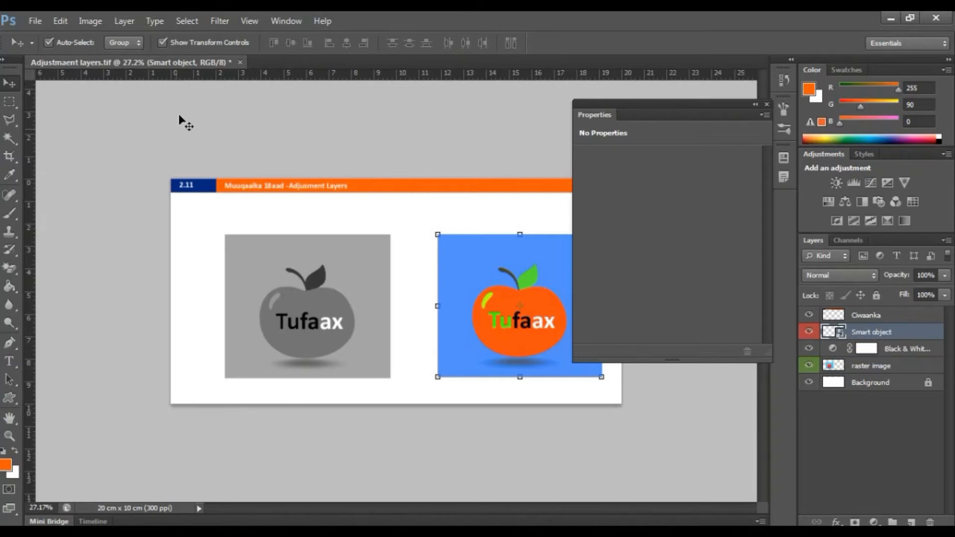
pyautogui.click(80, 18)
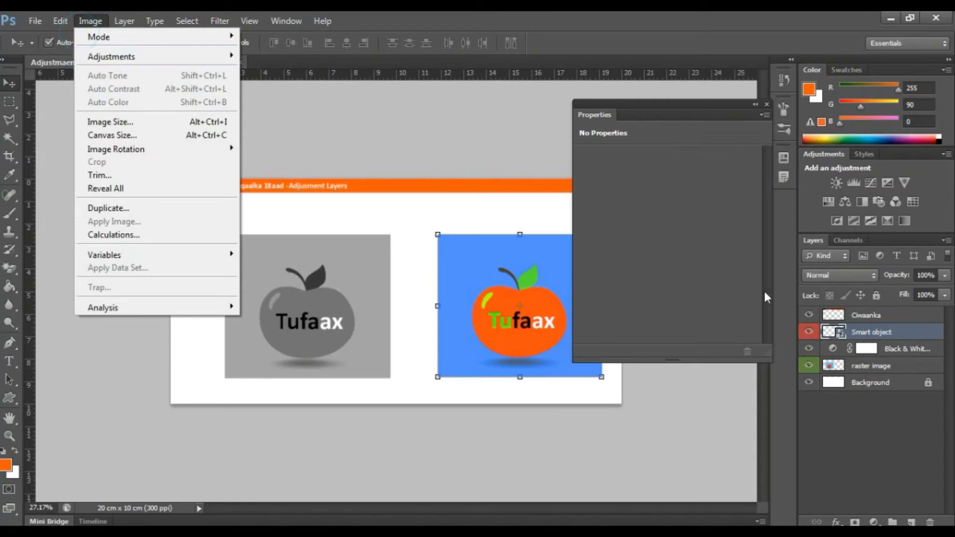
pyautogui.click(853, 330)
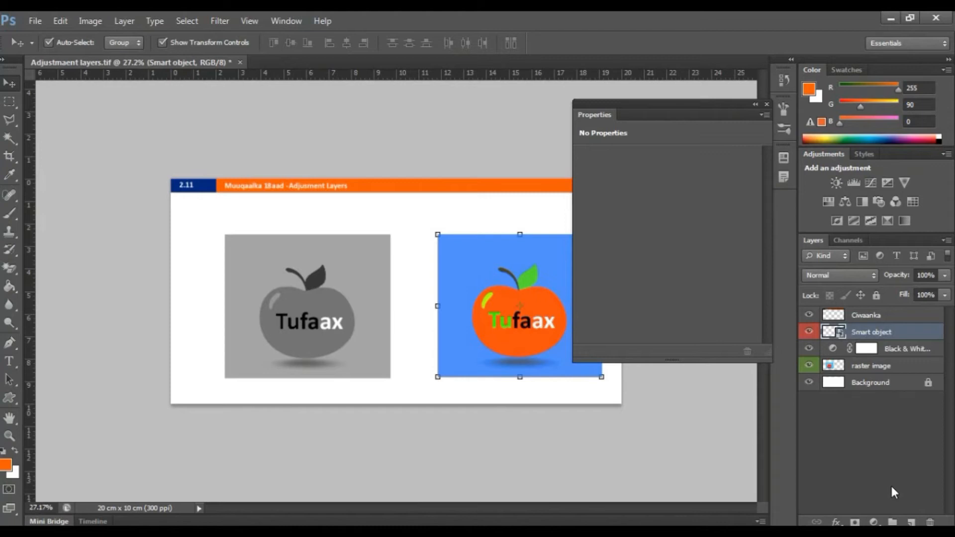
pyautogui.click(887, 443)
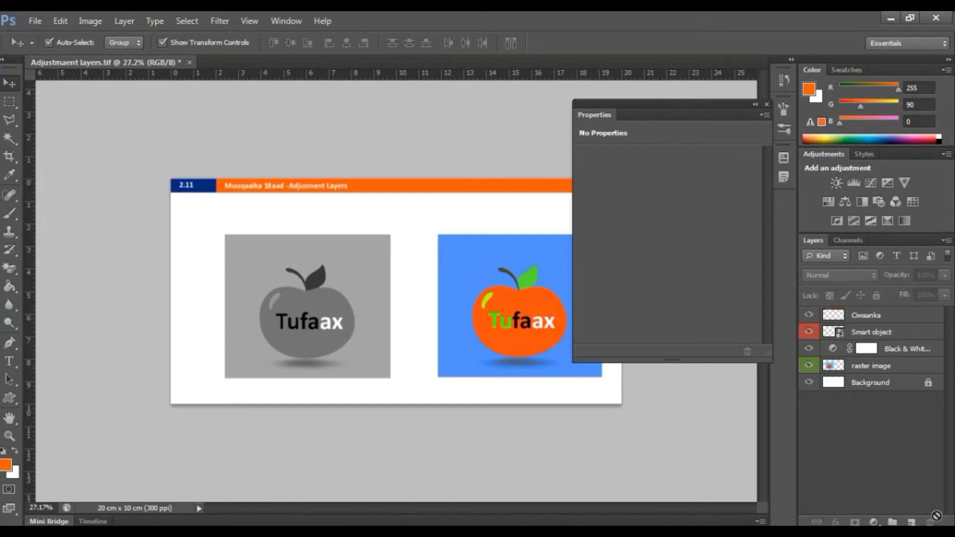
pyautogui.click(866, 337)
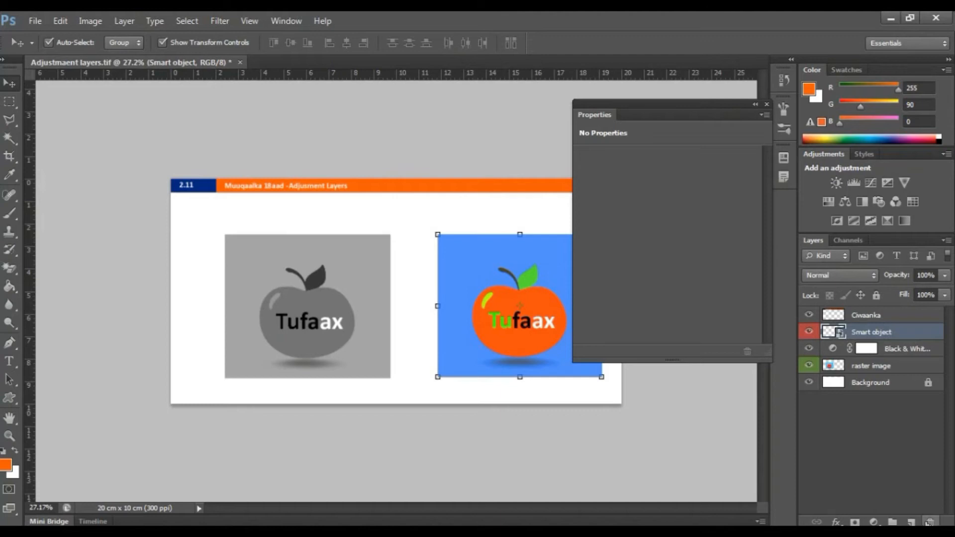
pyautogui.click(875, 522)
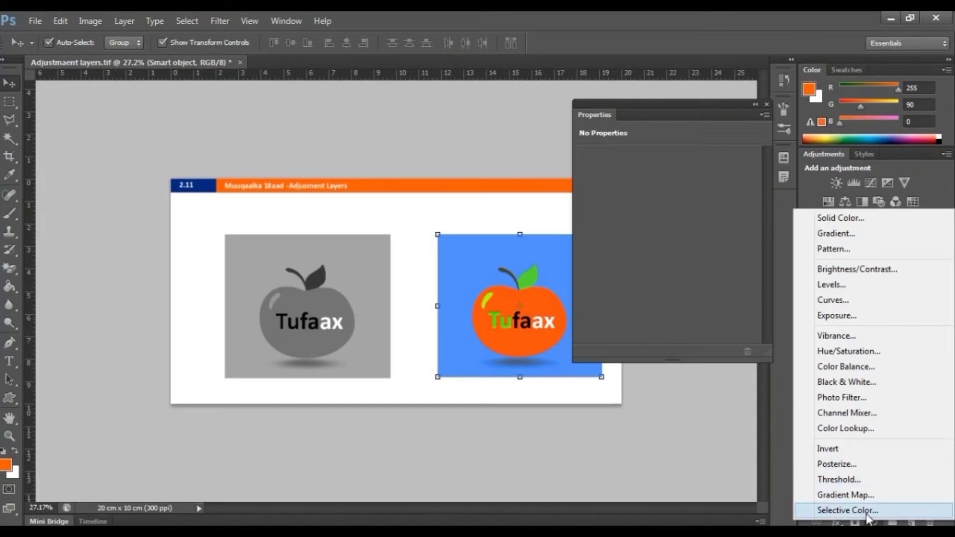
pyautogui.click(638, 451)
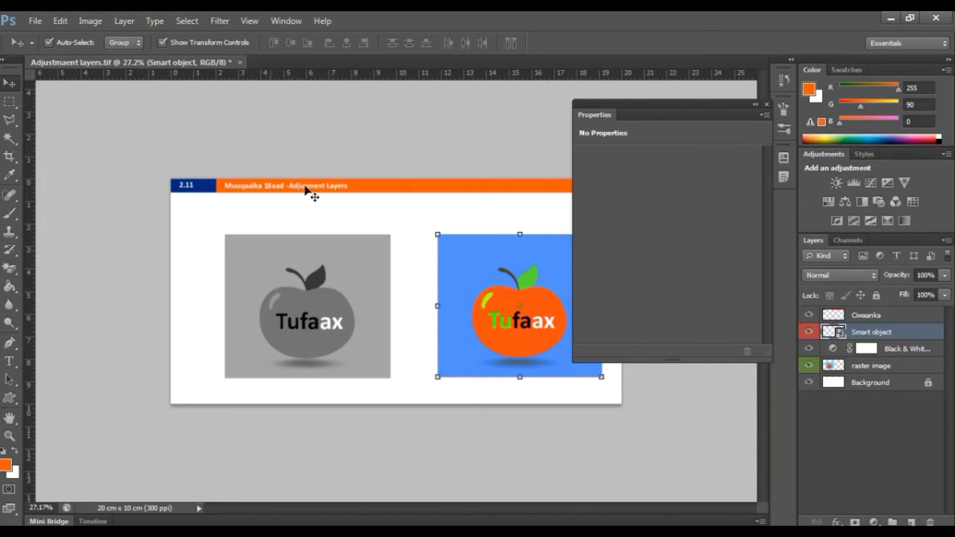
# Add a Hue/Saturation adjustment layer directly above the Smart object layer, with the Properties panel moved further off the artwork
pyautogui.click(348, 94)
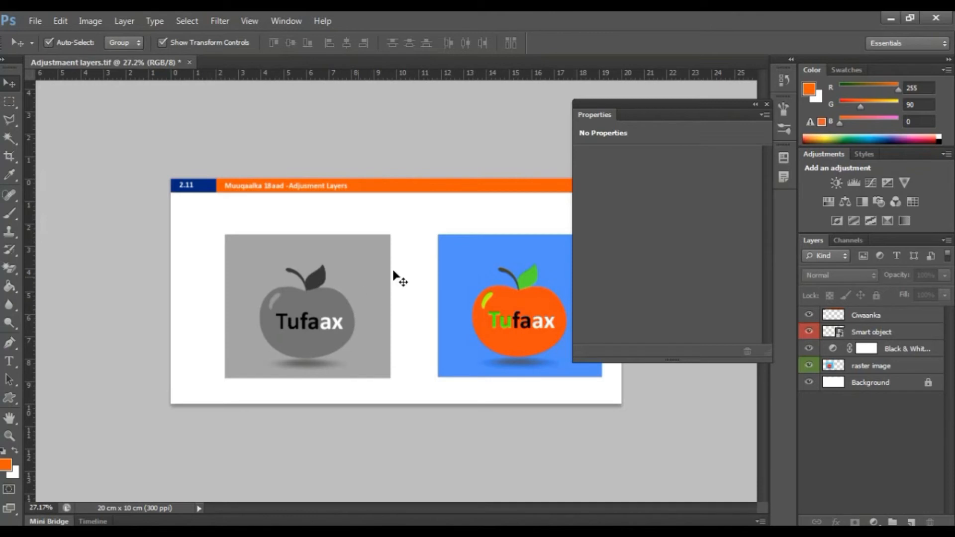
pyautogui.click(477, 315)
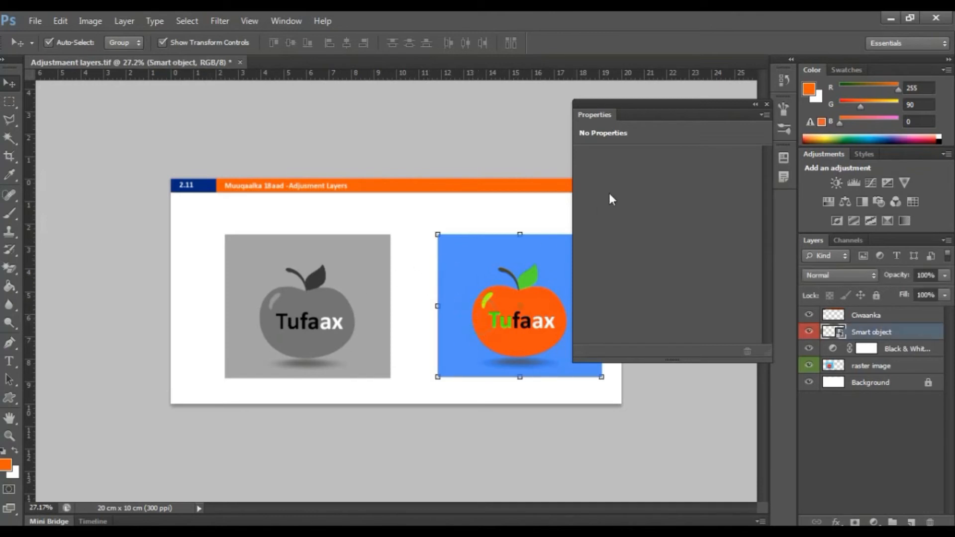
pyautogui.moveTo(717, 114); pyautogui.dragTo(737, 99)
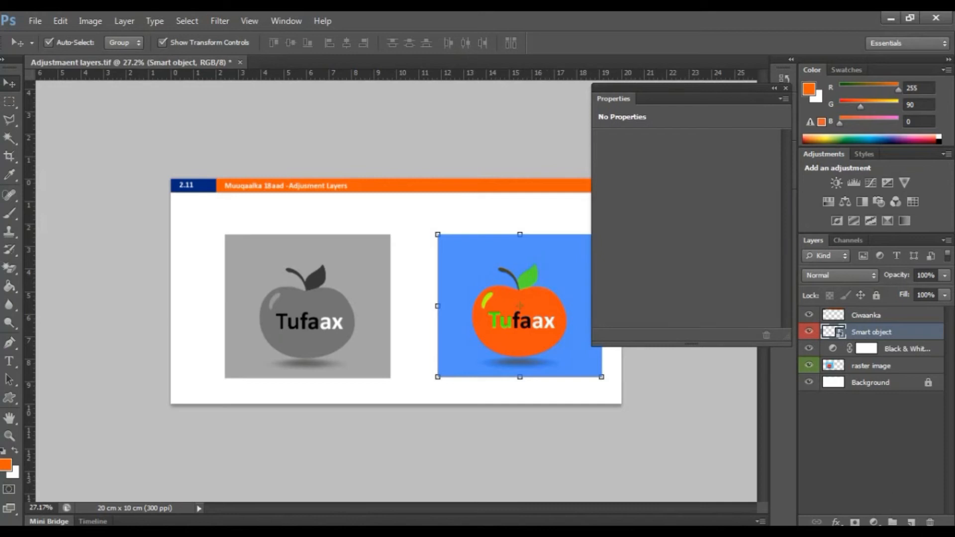
pyautogui.click(871, 520)
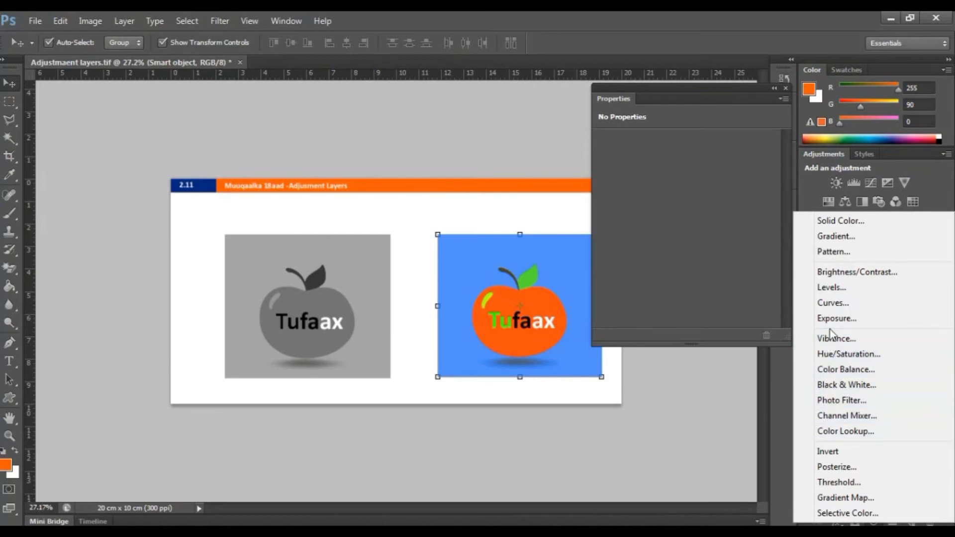
pyautogui.click(848, 353)
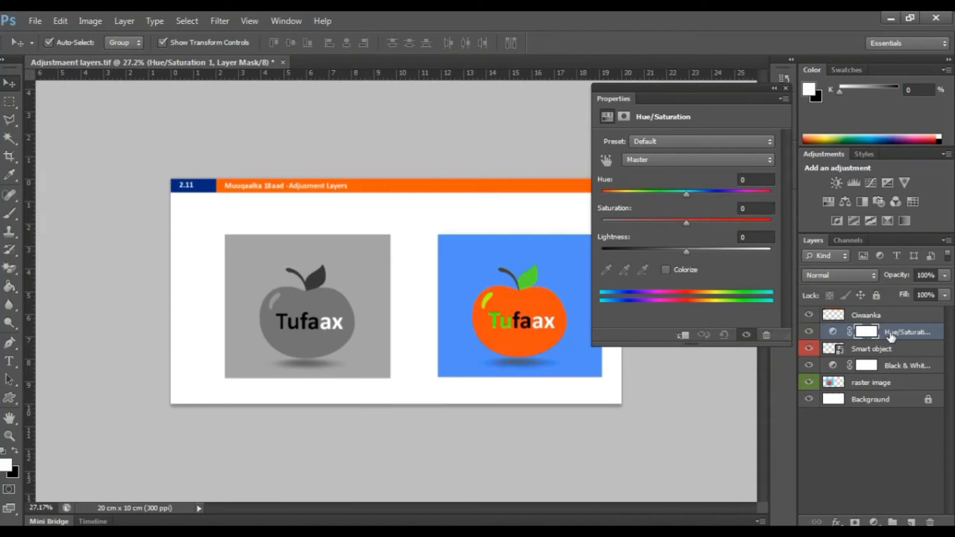
# Clip the Hue/Saturation adjustment to the Smart object layer and set hue to about -29, saturation to -8 and lightness to -23
pyautogui.moveTo(685, 225); pyautogui.dragTo(667, 248)
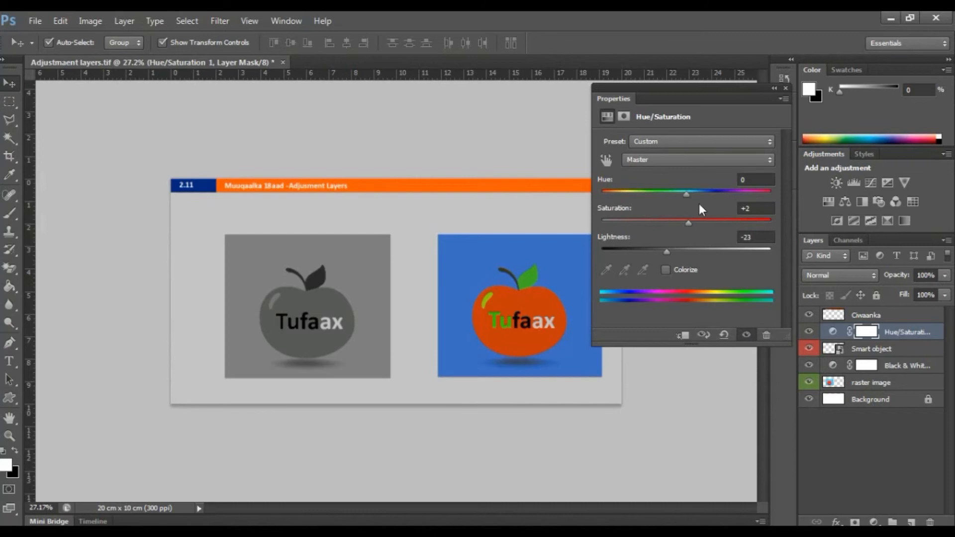
pyautogui.click(684, 336)
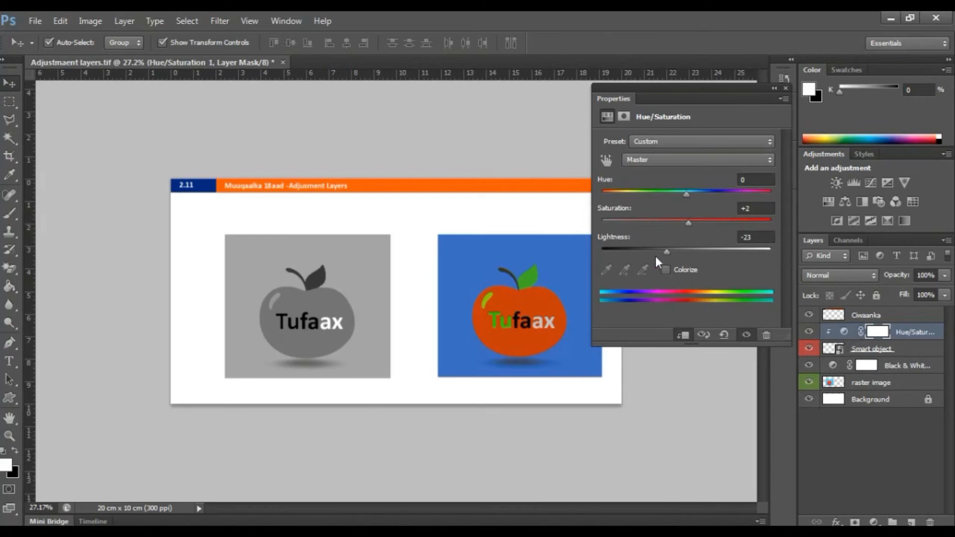
pyautogui.moveTo(691, 222); pyautogui.dragTo(663, 200)
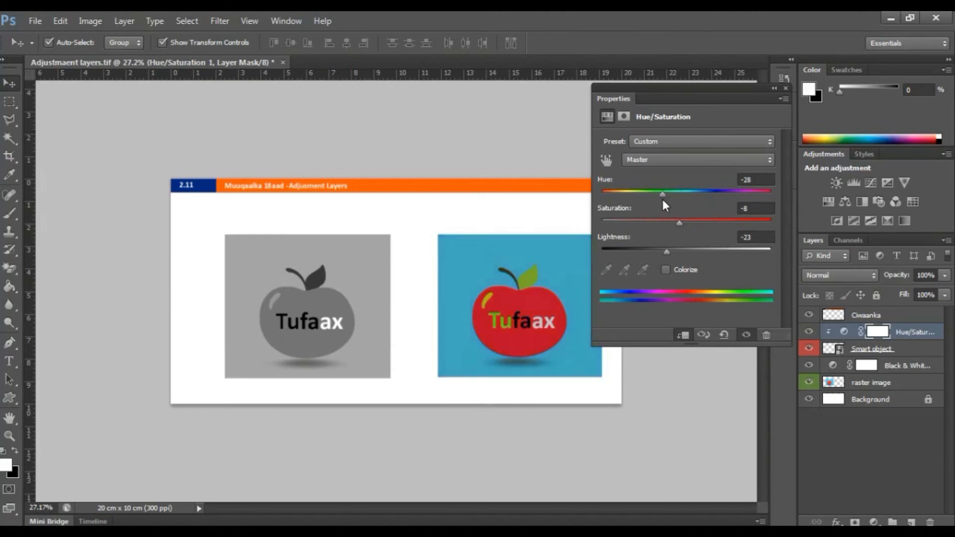
# Add a Selective Color adjustment layer directly above the Smart object layer, beneath the Hue/Saturation adjustment
pyautogui.click(538, 337)
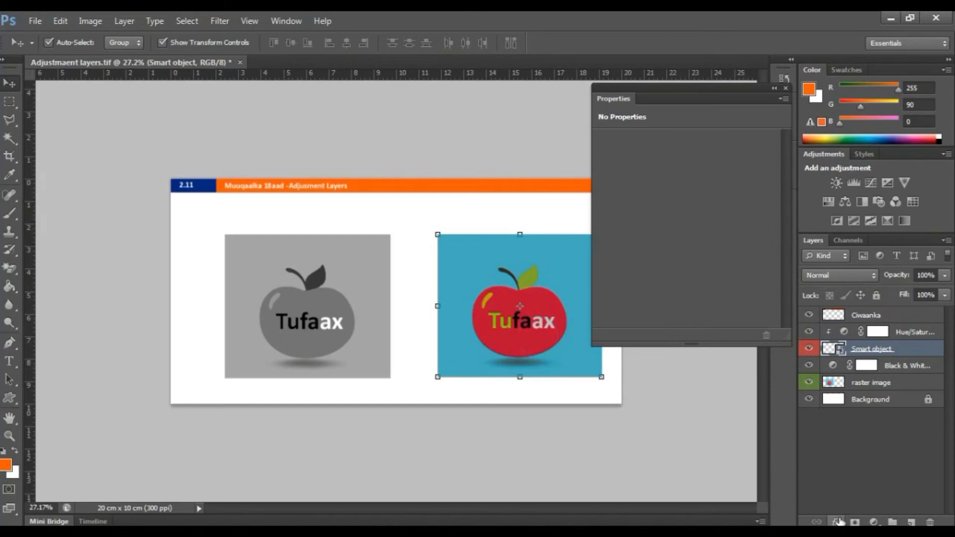
pyautogui.click(874, 521)
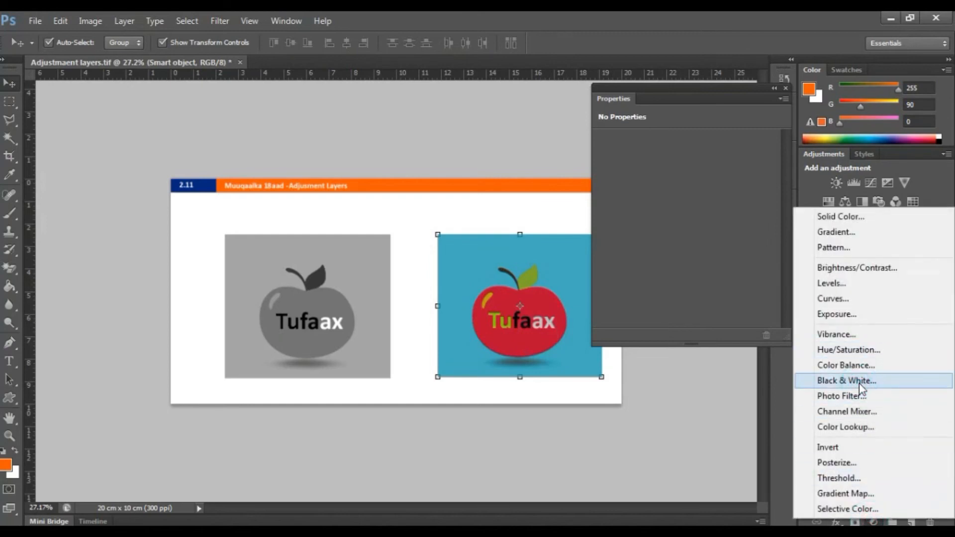
pyautogui.click(774, 472)
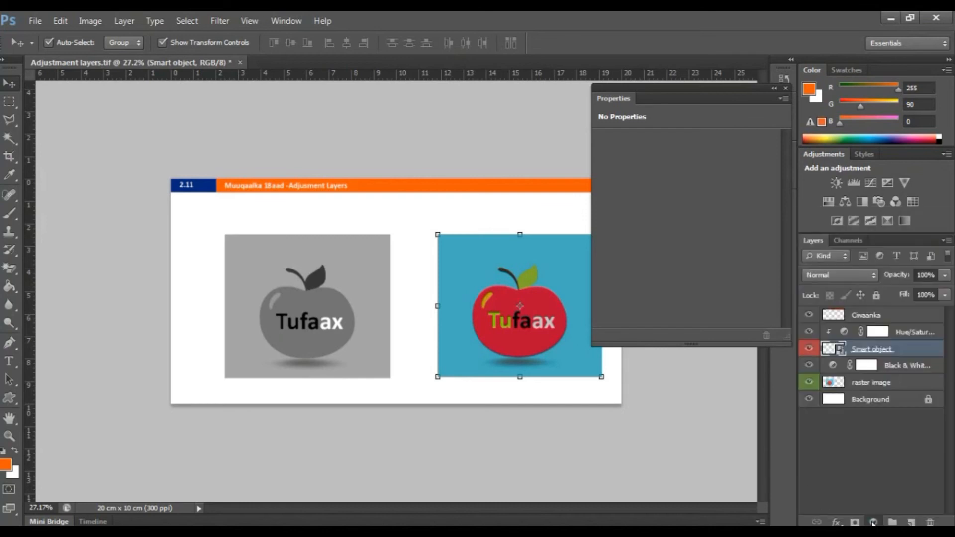
pyautogui.click(874, 522)
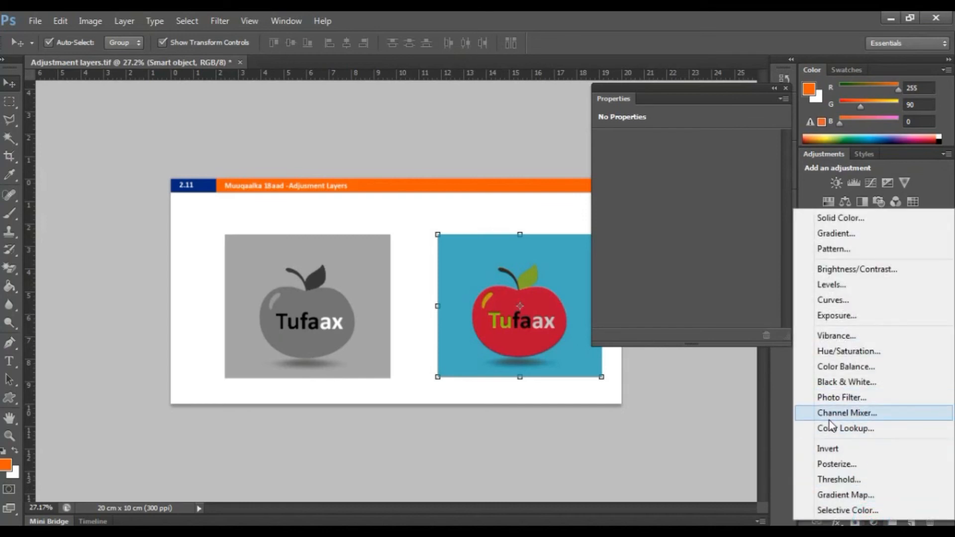
pyautogui.click(840, 509)
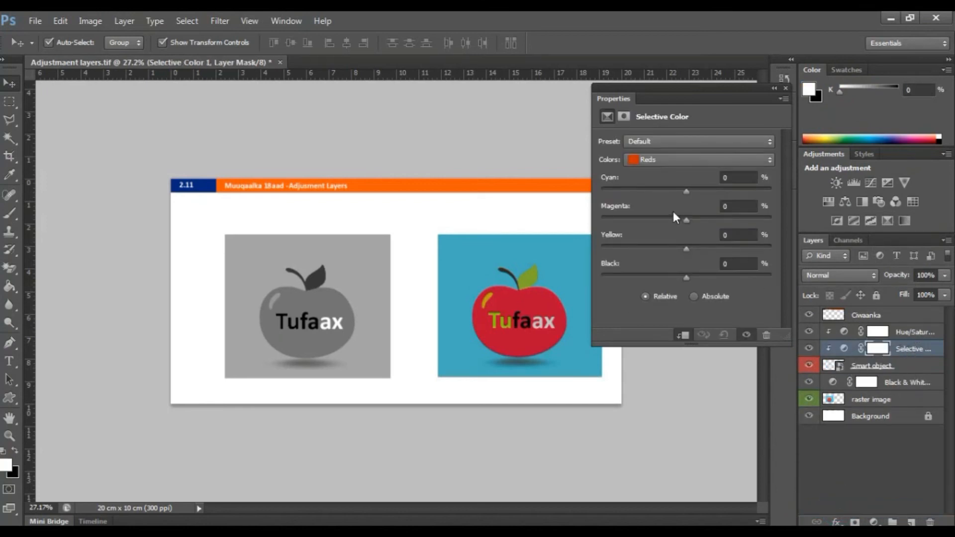
# In the Selective Color adjustment, set the Reds to cyan -46%, magenta +79% and yellow -81%
pyautogui.click(668, 160)
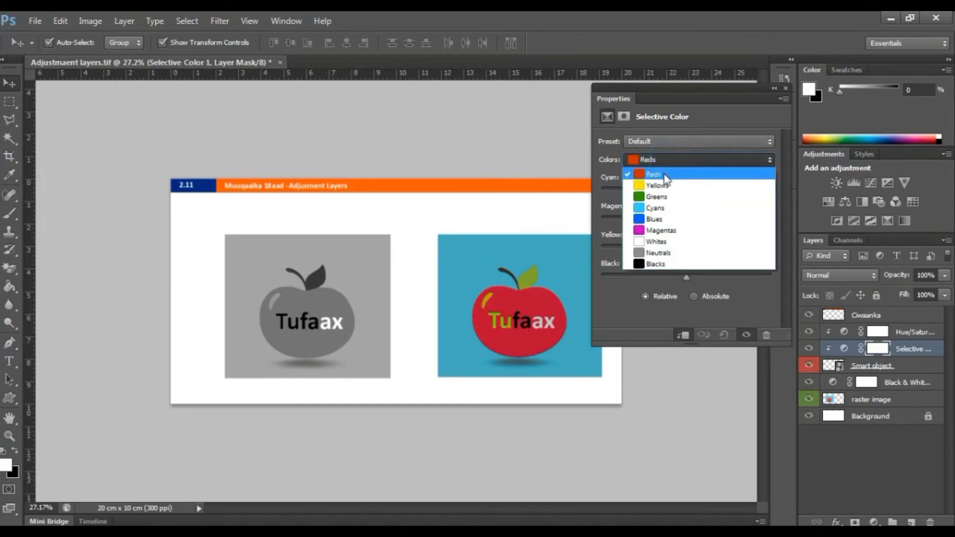
pyautogui.click(663, 175)
pyautogui.moveTo(685, 220); pyautogui.dragTo(647, 191)
pyautogui.moveTo(686, 248); pyautogui.dragTo(618, 249)
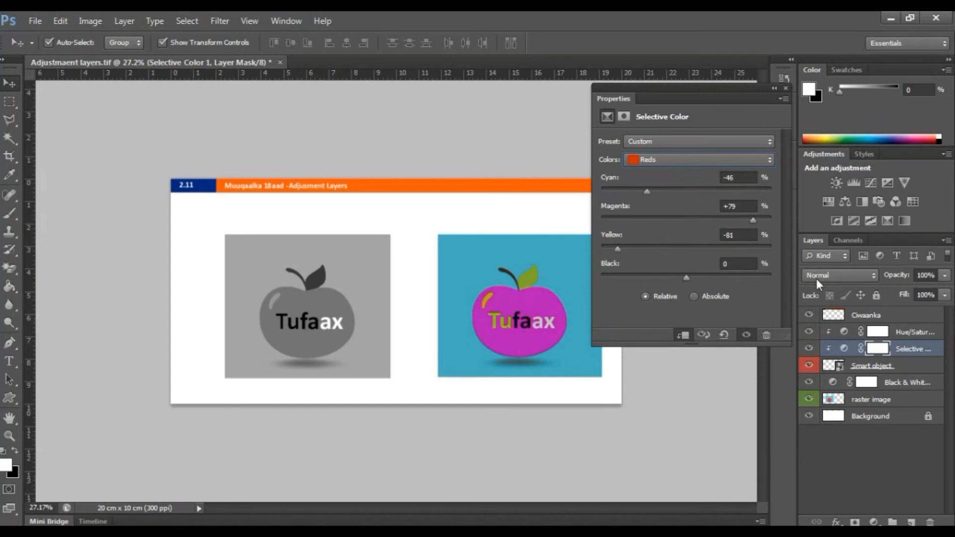
# View the settings of the clipped Hue/Saturation adjustment and the layer mask of the Selective Color adjustment
pyautogui.click(869, 331)
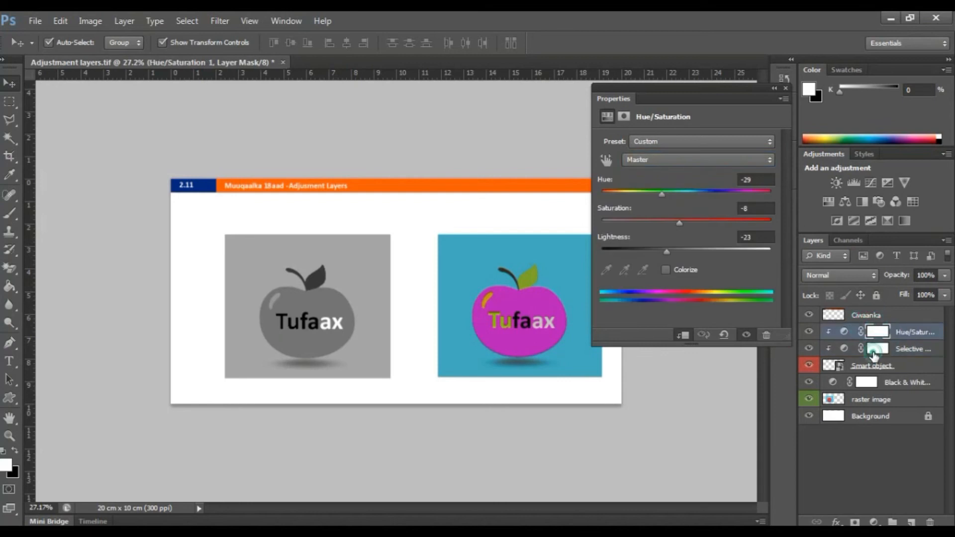
pyautogui.click(874, 344)
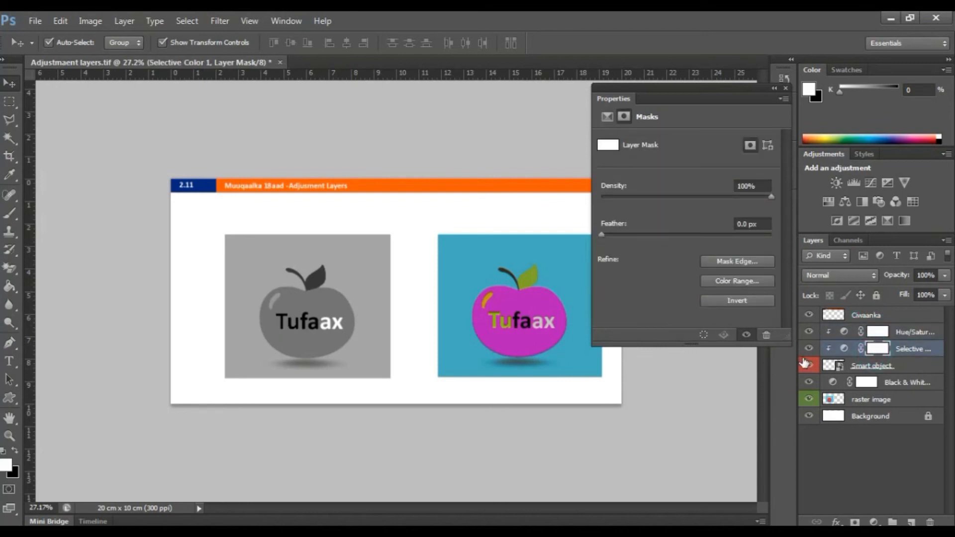
# Toggle the visibility of the clipped Hue/Saturation and Selective Color adjustments to compare the apple with and without them, leaving both visible
pyautogui.click(809, 332)
pyautogui.click(809, 332)
pyautogui.click(809, 333)
pyautogui.click(810, 349)
pyautogui.click(809, 332)
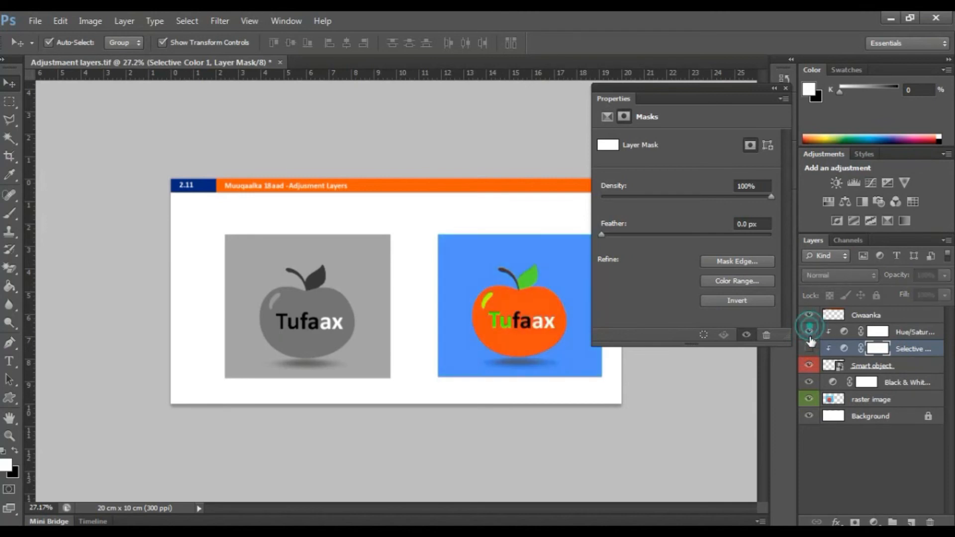
pyautogui.click(810, 350)
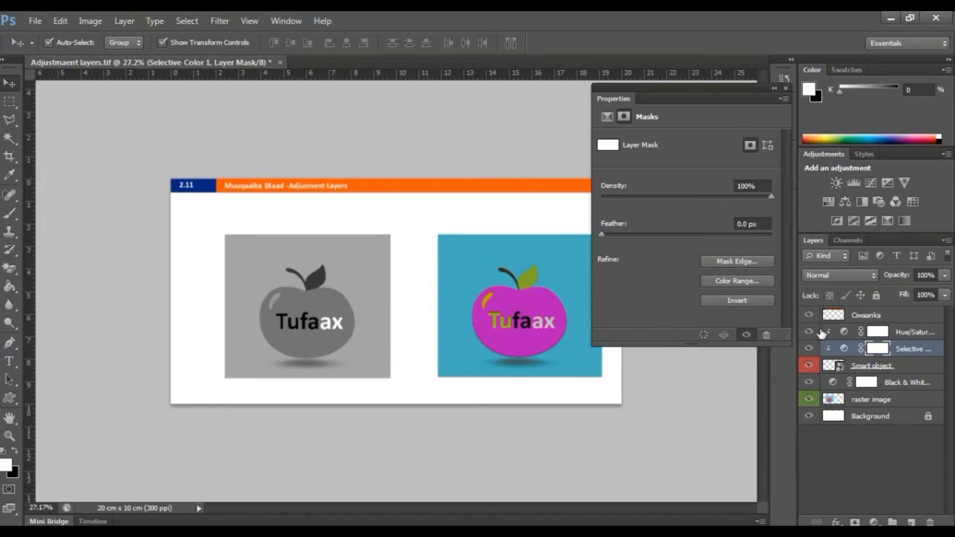
pyautogui.click(854, 317)
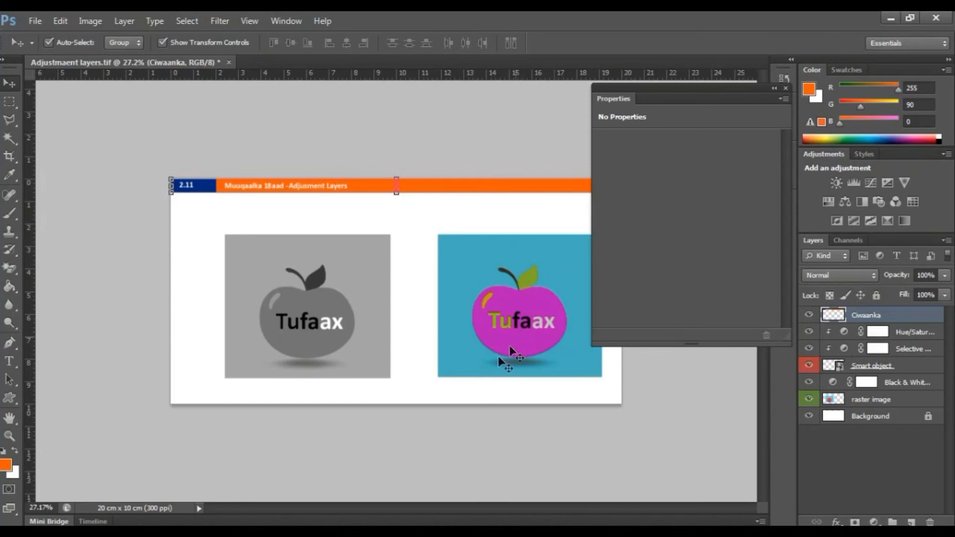
pyautogui.click(459, 438)
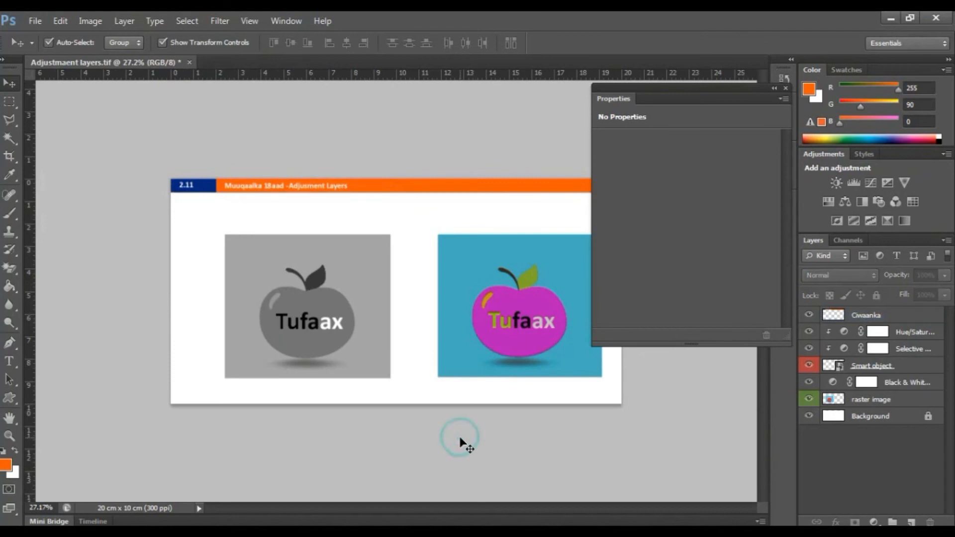
# Release the Selective Color adjustment from the Smart object layer to affect all layers below, and clip it to that layer again
pyautogui.click(842, 349)
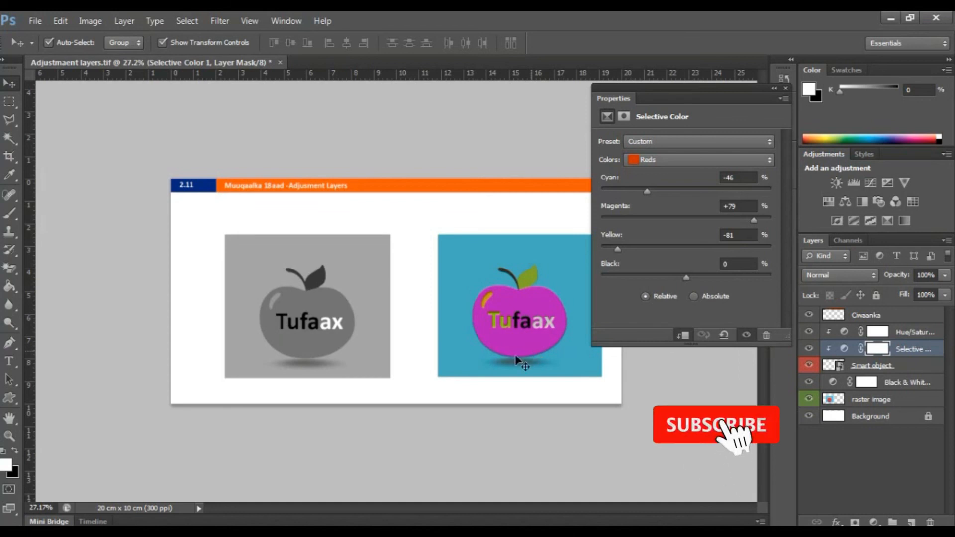
pyautogui.click(683, 334)
pyautogui.click(684, 335)
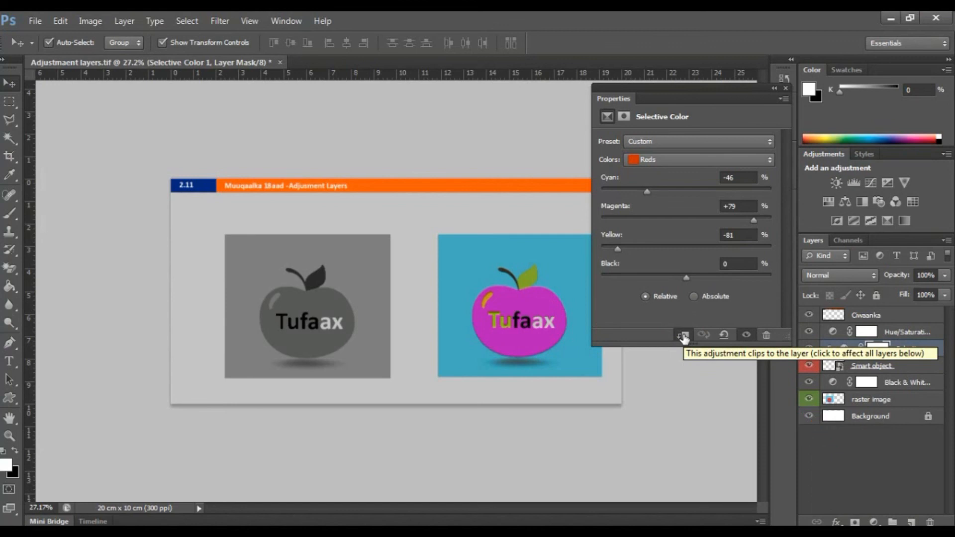